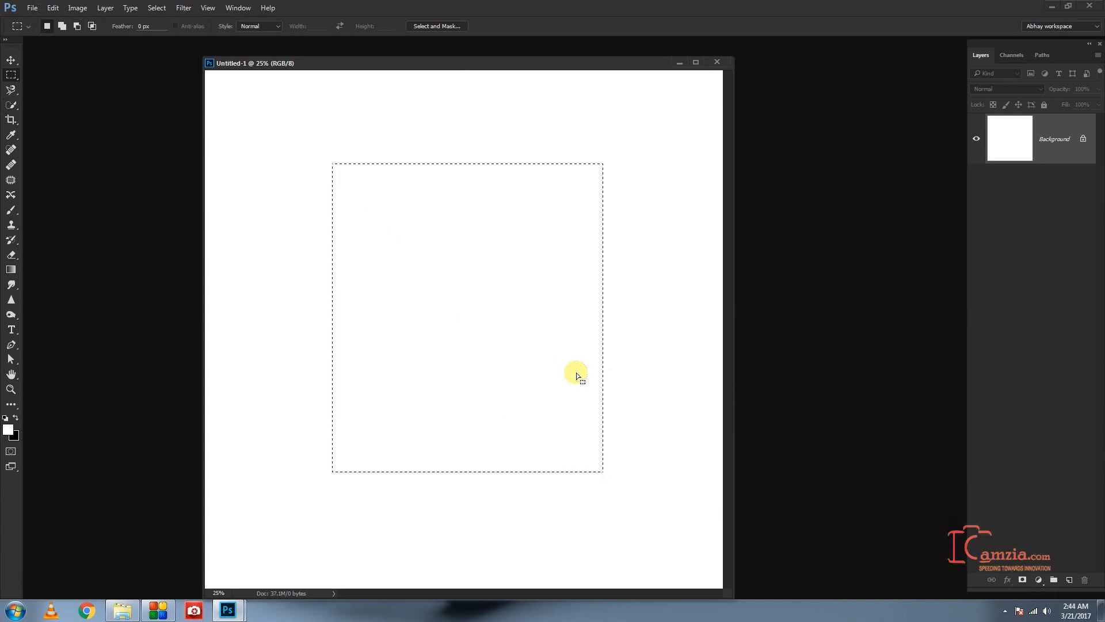
- Set the foreground colour to red, fill the rectangular selection with it and remove the selection
left_click(8, 429)
left_click(739, 326)
left_click(887, 304)
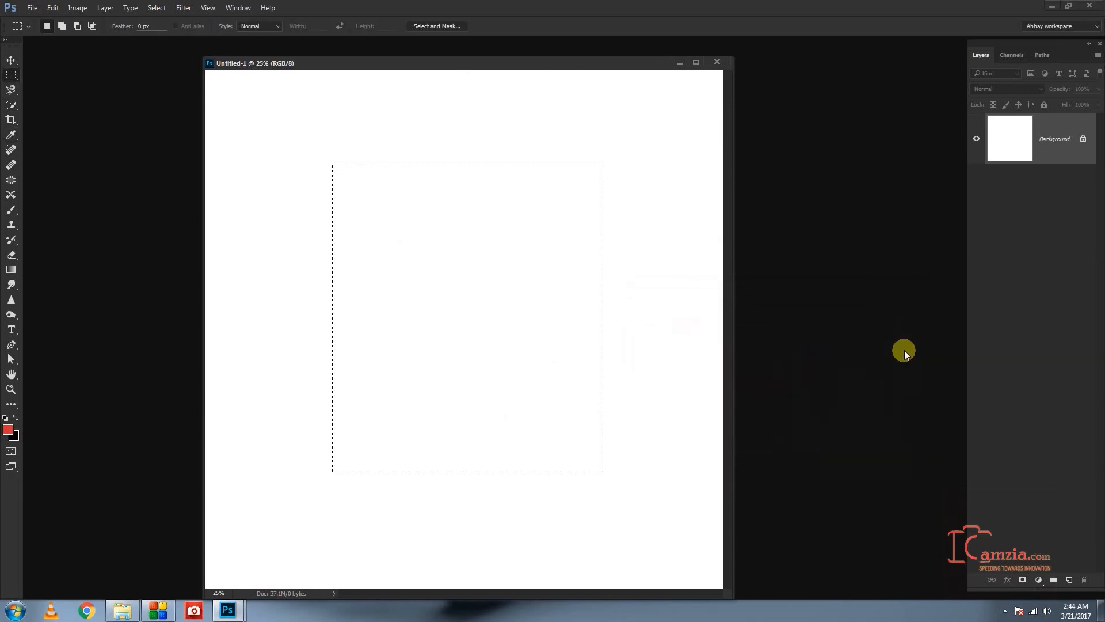
key("alt+BackSpace")
key("ctrl+d")
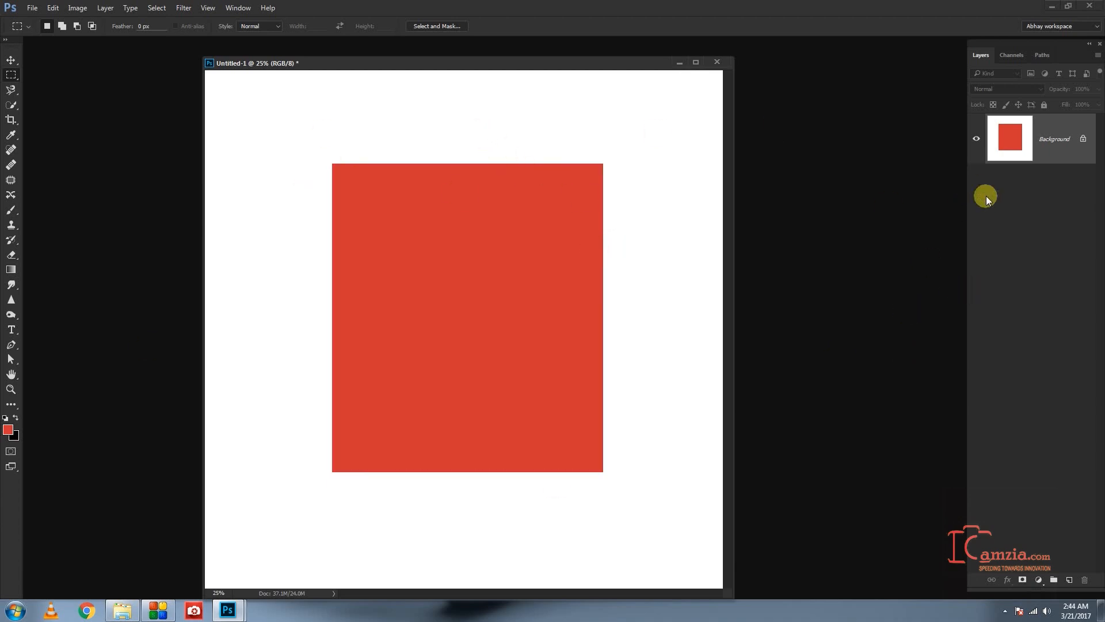
- Add a layer mask and hide thin diagonal lines across the red rectangle using the Eraser with black as the background colour
left_click(1023, 580)
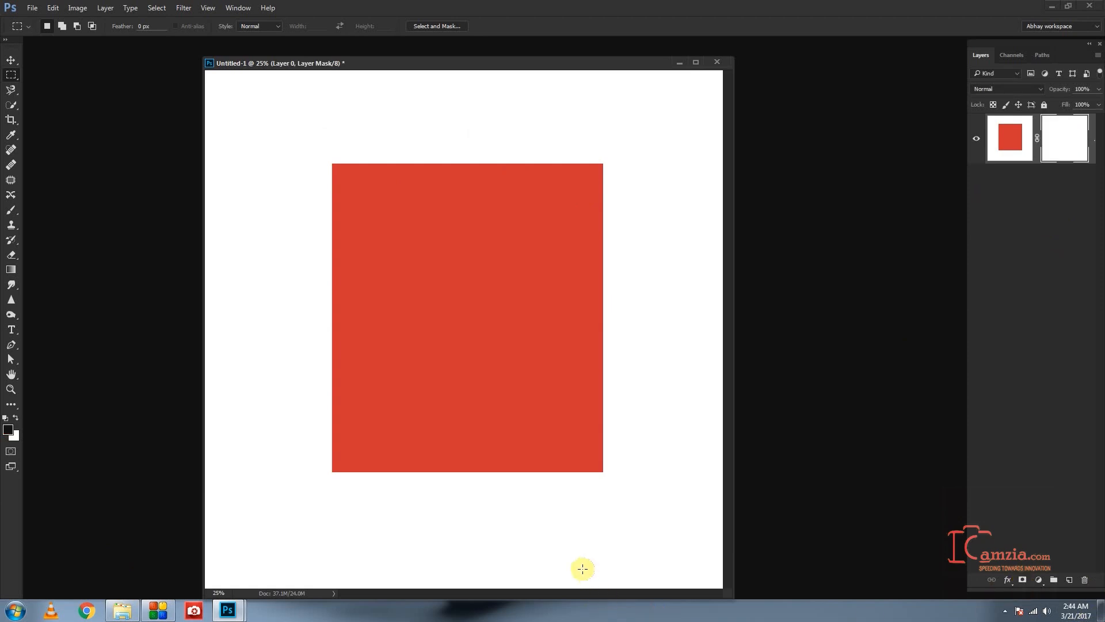
key("e")
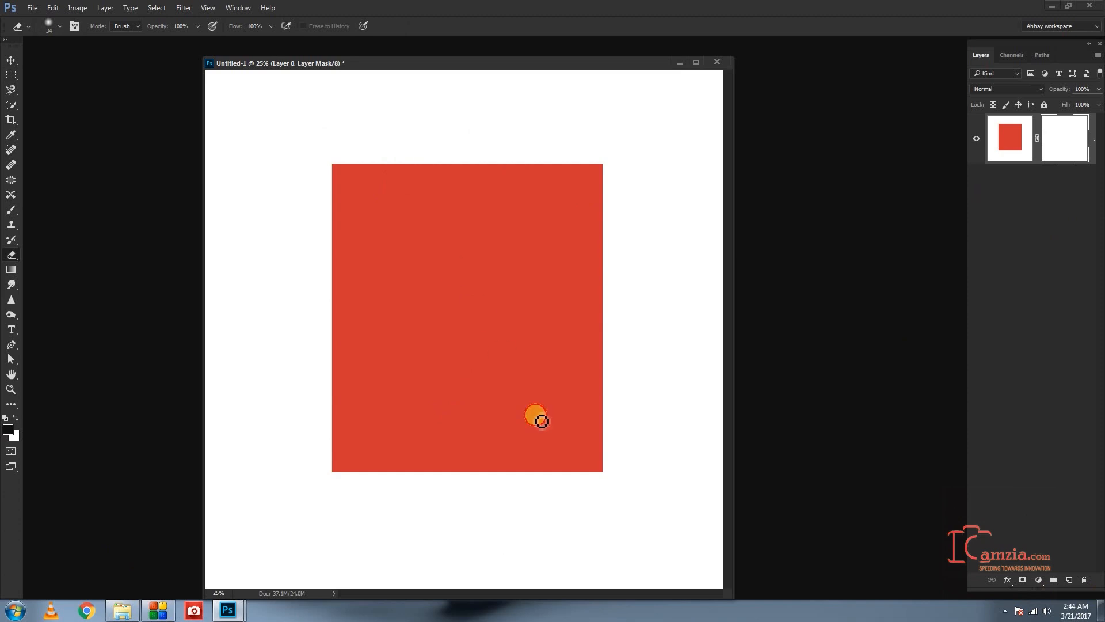
key("x")
mouse_move(401, 156)
left_mouse_down()
mouse_move(521, 353)
mouse_move(610, 558)
mouse_move(561, 505)
mouse_move(386, 242)
mouse_move(357, 175)
mouse_move(442, 341)
left_mouse_up()
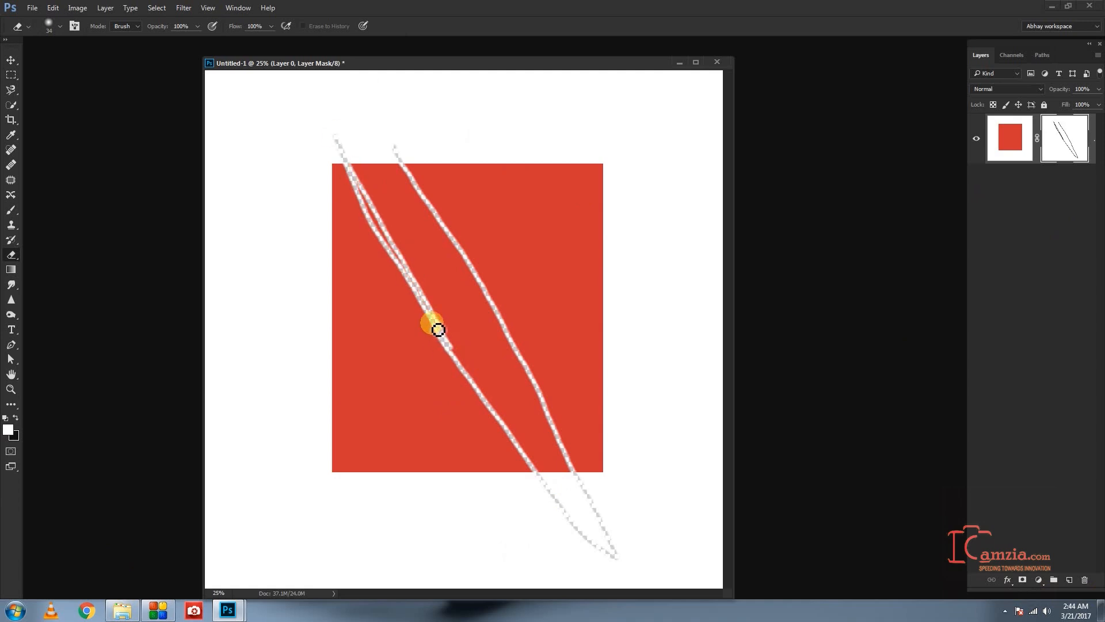
- Hide a broad diagonal band of the rectangle on the mask with the Eraser enlarged to 600 px, and disable the layer mask
key("bracketright")
key("bracketright")
key("bracketright")
key("bracketright")
key("bracketright")
key("bracketright")
key("bracketright")
key("bracketright")
key("bracketright")
key("bracketright")
key("bracketright")
key("bracketright")
key("bracketright")
key("bracketright")
key("bracketright")
key("bracketright")
mouse_move(361, 144)
left_mouse_down()
mouse_move(599, 503)
mouse_move(498, 409)
mouse_move(481, 321)
mouse_move(499, 390)
mouse_move(363, 214)
left_mouse_up()
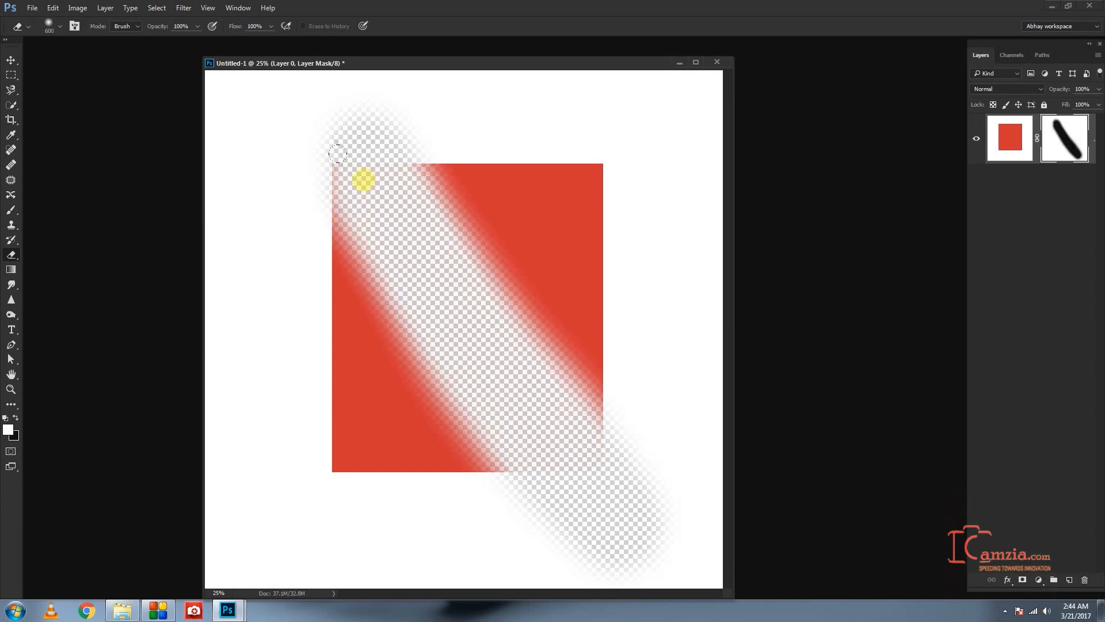
mouse_move(348, 156)
left_mouse_down()
mouse_move(538, 451)
mouse_move(373, 196)
left_mouse_up()
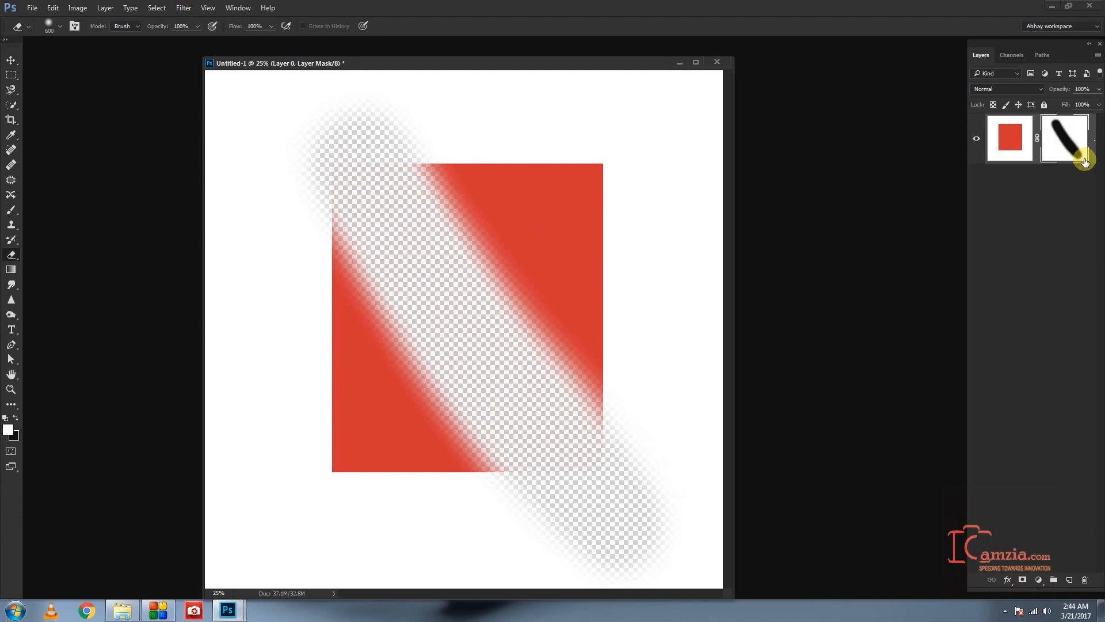
right_click(1054, 141)
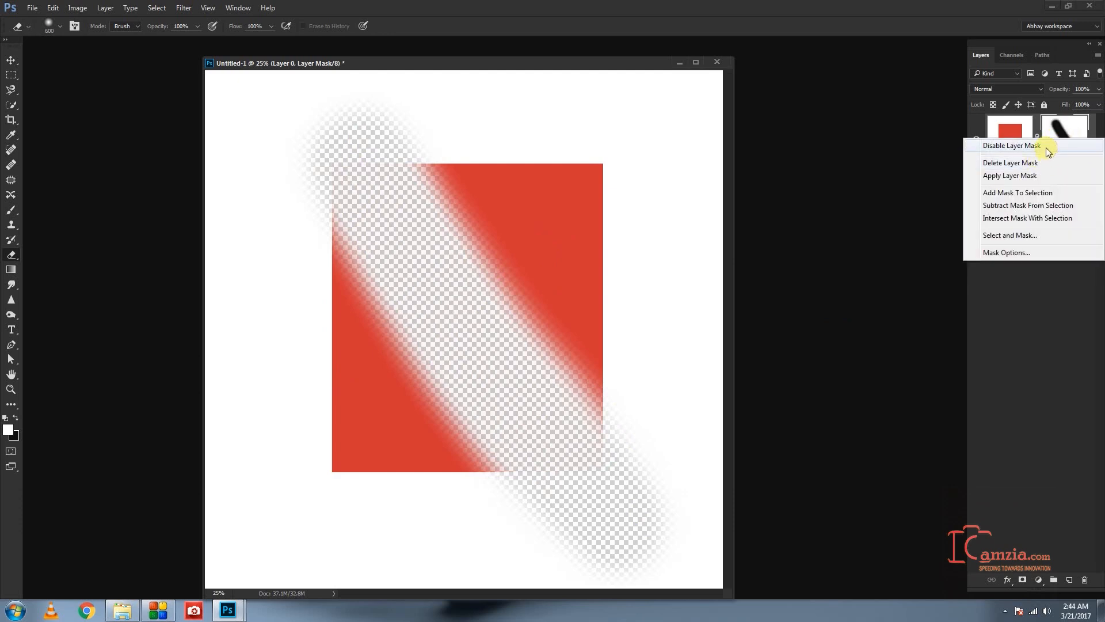
left_click(1045, 147)
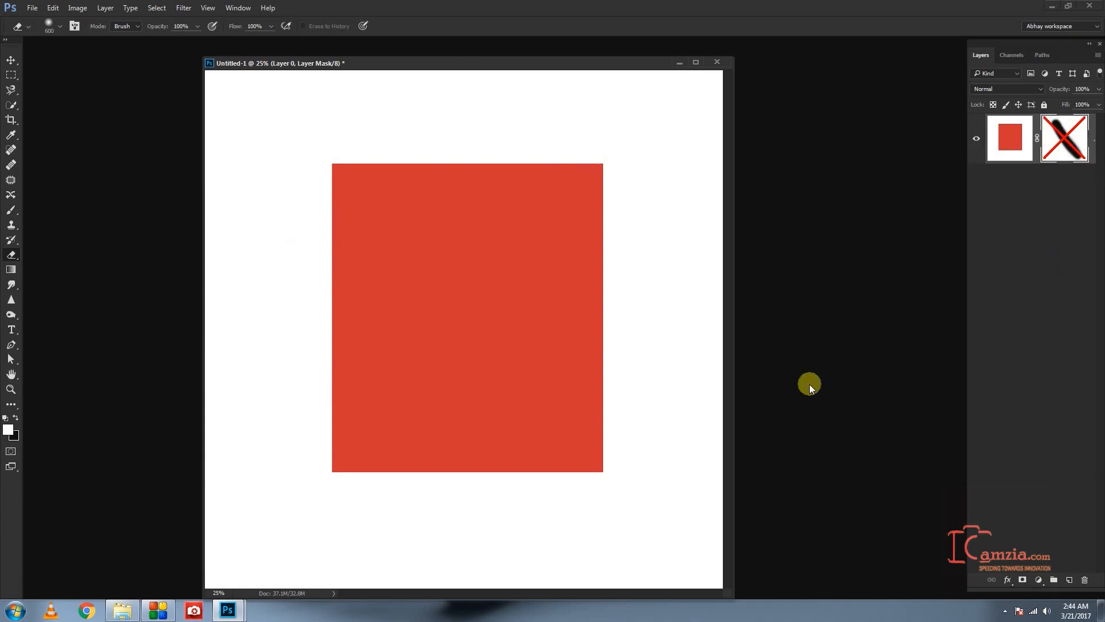
- Close the Untitled-1 document without saving and open the photo DSC_1697.JPG
left_click(717, 62)
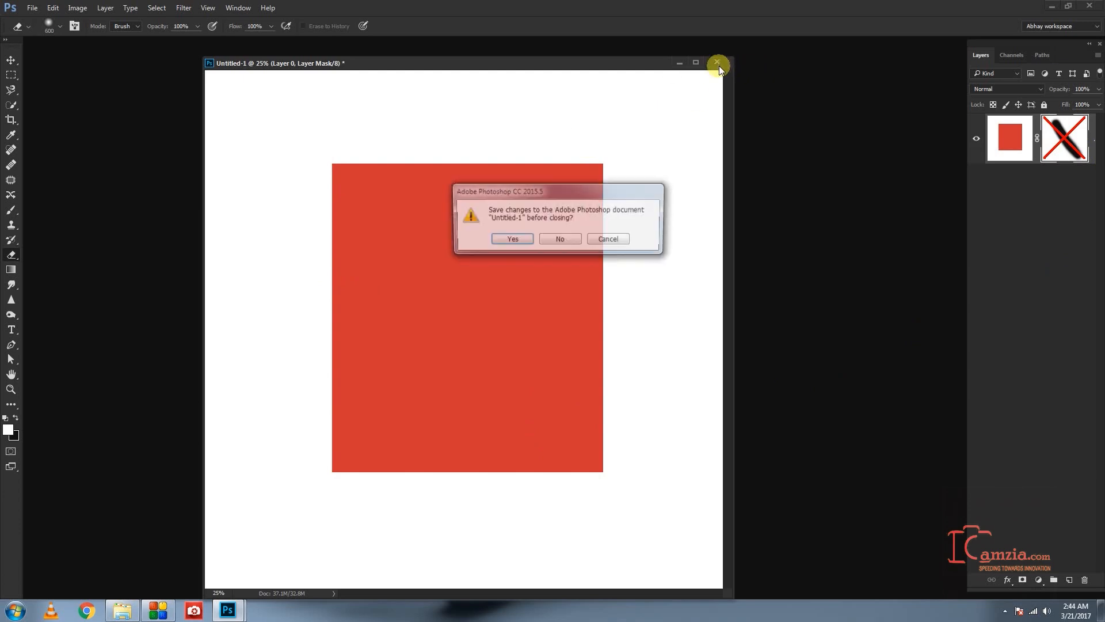
left_click(567, 242)
double_click(554, 286)
left_click(407, 187)
double_click(406, 186)
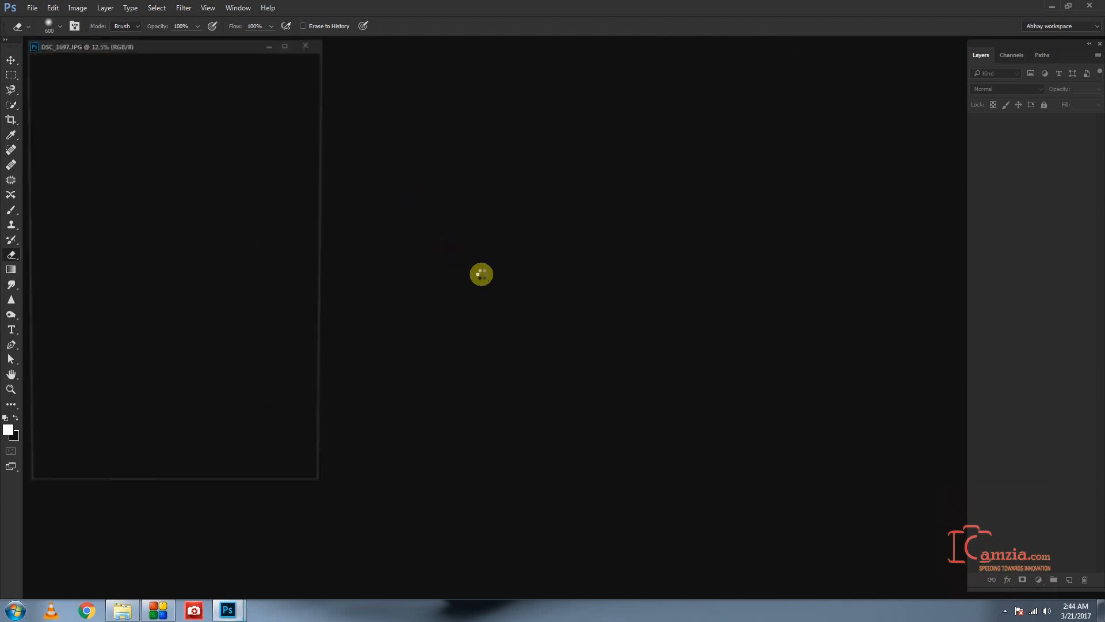
- Add a layer mask to the photo and hide most of the white coat on it with the Eraser
left_click(1022, 580)
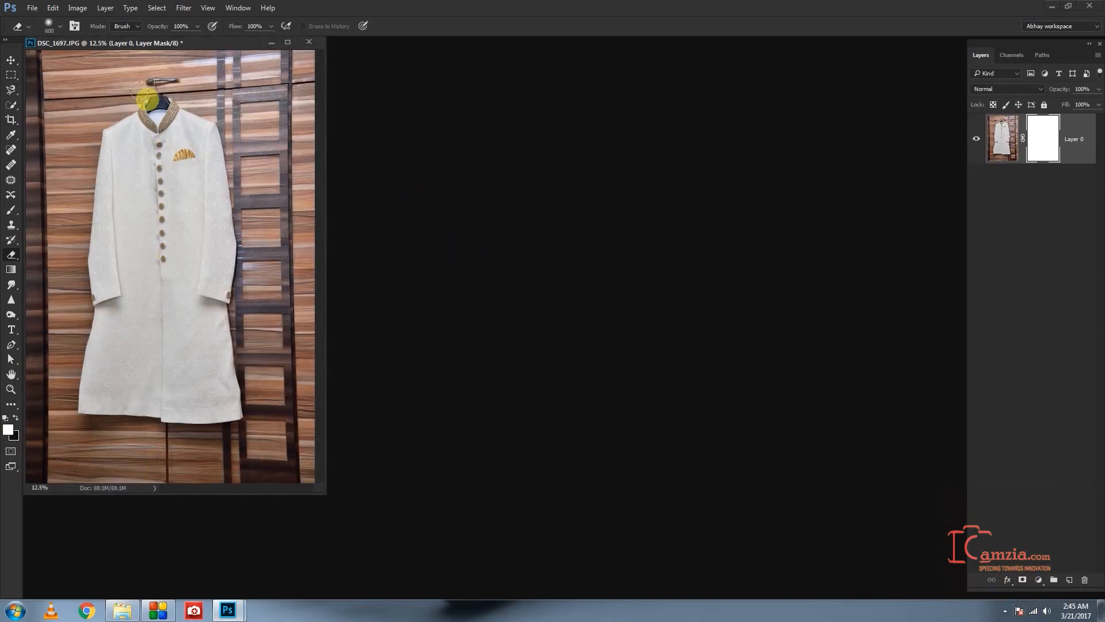
mouse_move(147, 97)
left_mouse_down()
mouse_move(209, 380)
mouse_move(236, 295)
mouse_move(198, 91)
mouse_move(159, 185)
mouse_move(102, 155)
mouse_move(168, 274)
left_mouse_up()
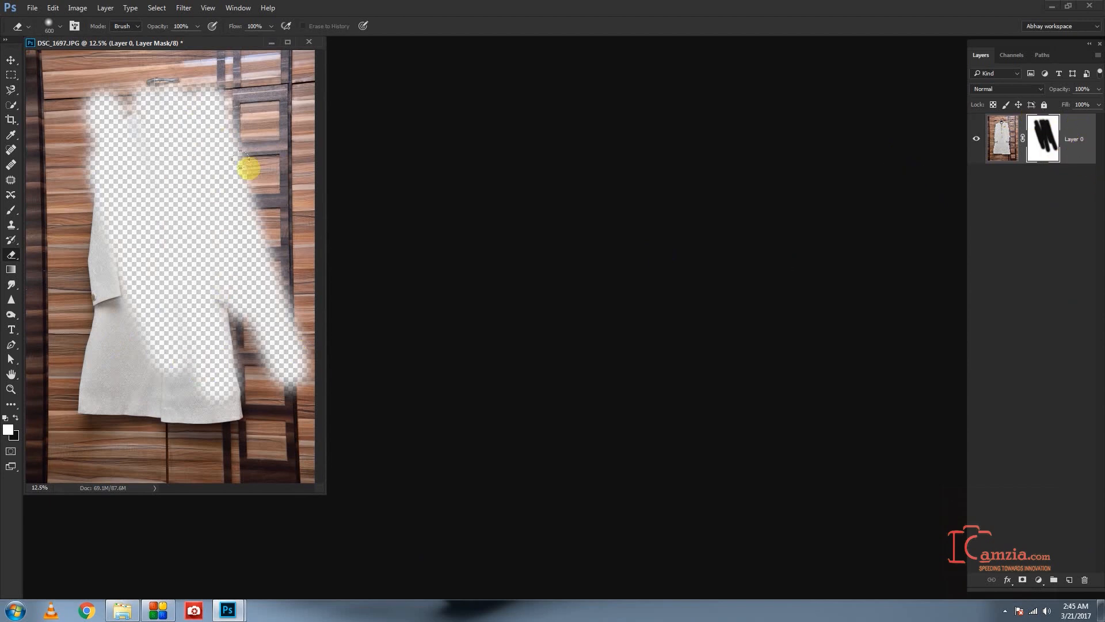
mouse_move(278, 355)
left_mouse_down()
mouse_move(254, 328)
mouse_move(249, 338)
mouse_move(265, 320)
mouse_move(272, 251)
left_mouse_up()
- Disable the photo's layer mask and delete it from Layer 0
right_click(1045, 145)
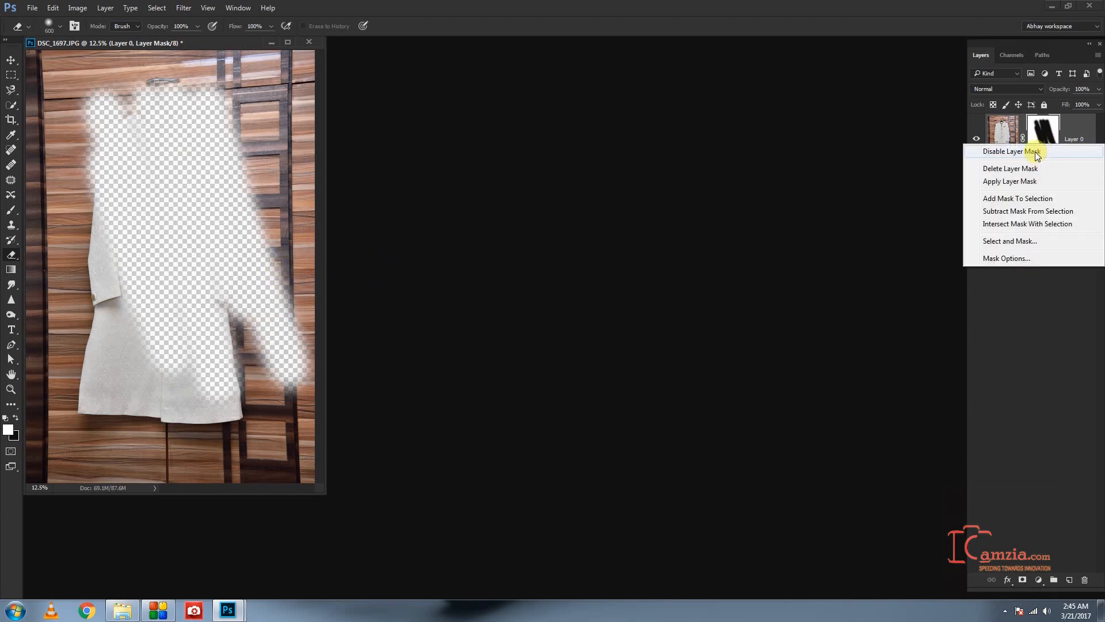
left_click(1038, 153)
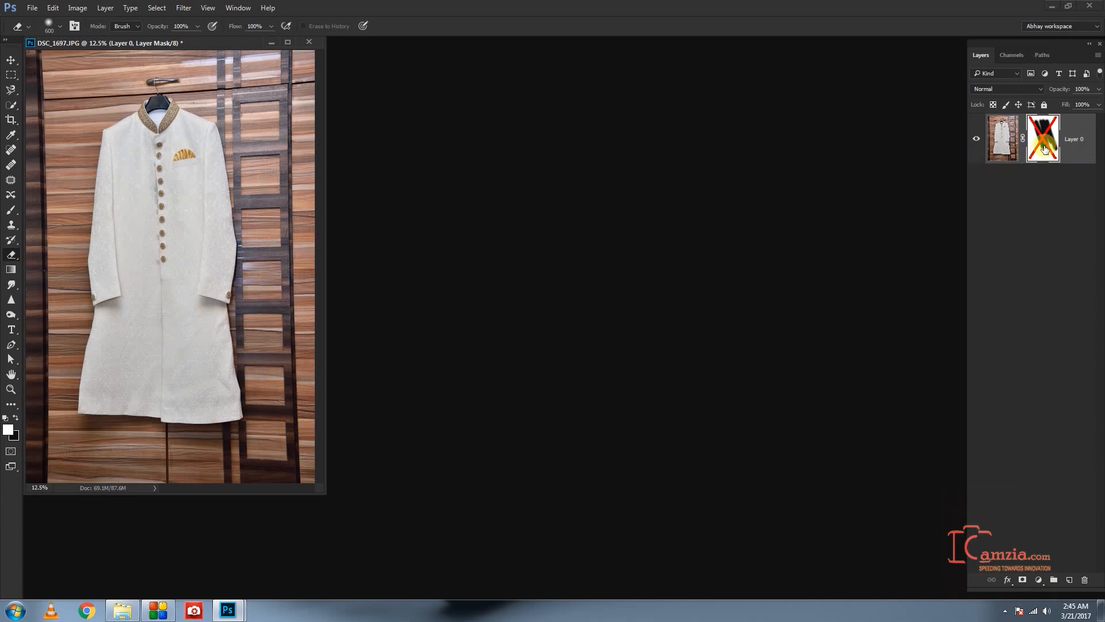
right_click(1045, 150)
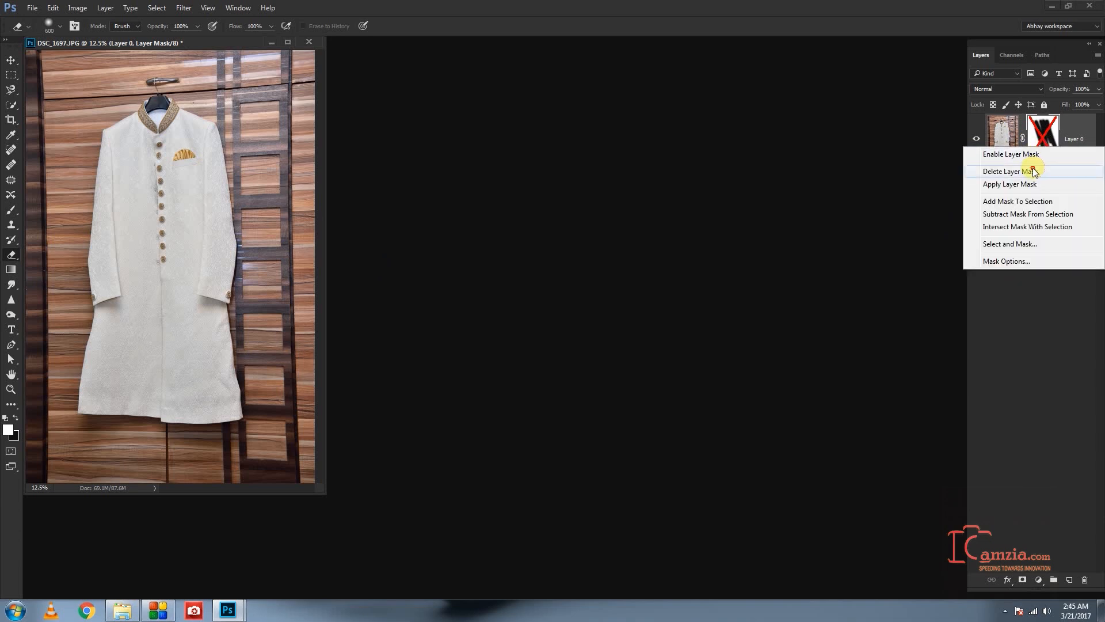
left_click(1035, 172)
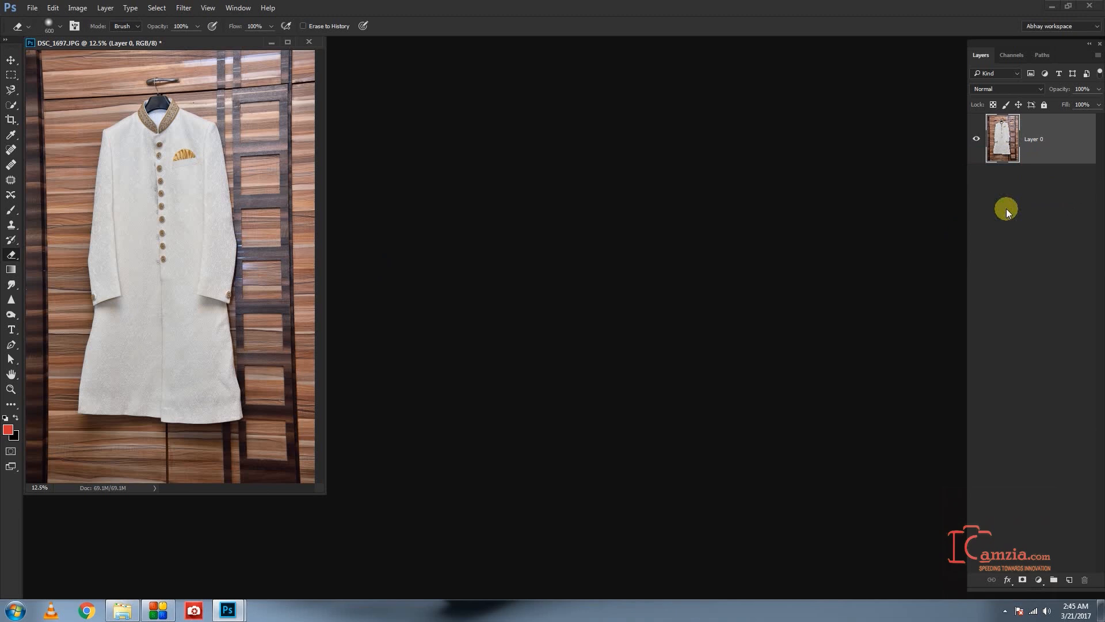
- Add a new layer mask to Layer 0 and paint black diagonally over the coat with the 1400 px Brush
left_click(1024, 580)
left_click_drag(206, 46, 561, 85)
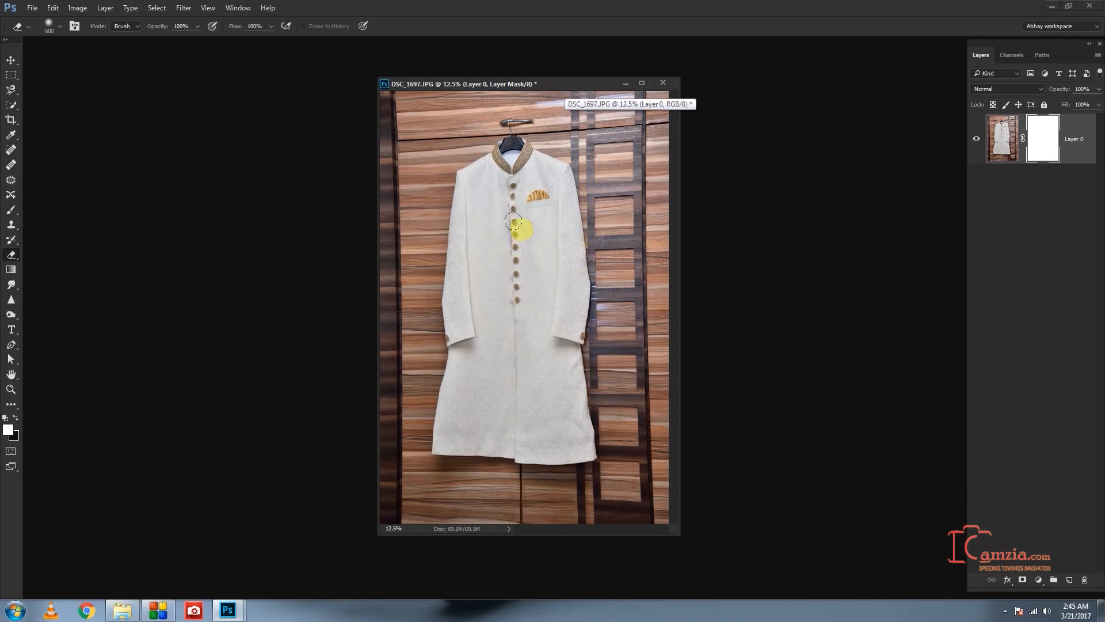
key("b")
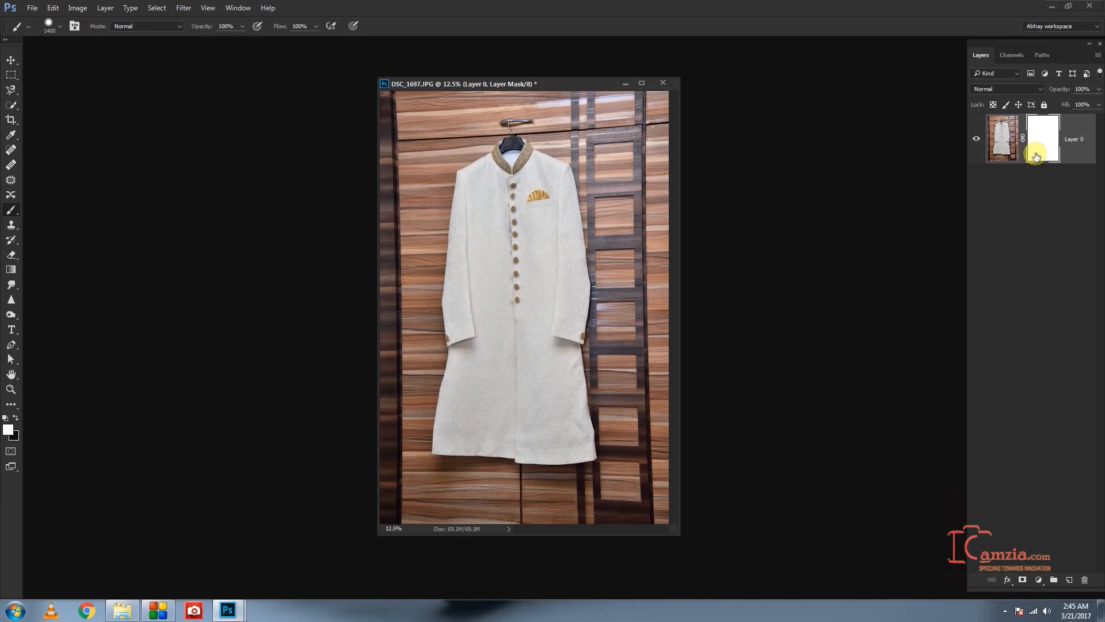
key("x")
mouse_move(479, 159)
left_mouse_down()
mouse_move(577, 407)
mouse_move(509, 229)
left_mouse_up()
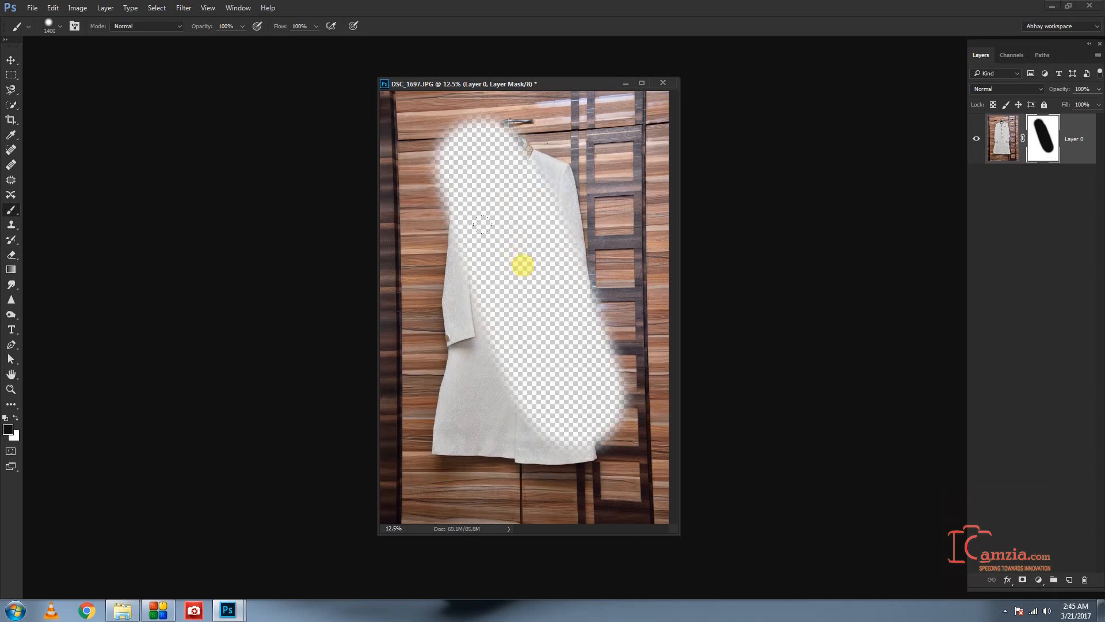
left_click_drag(479, 215, 562, 365)
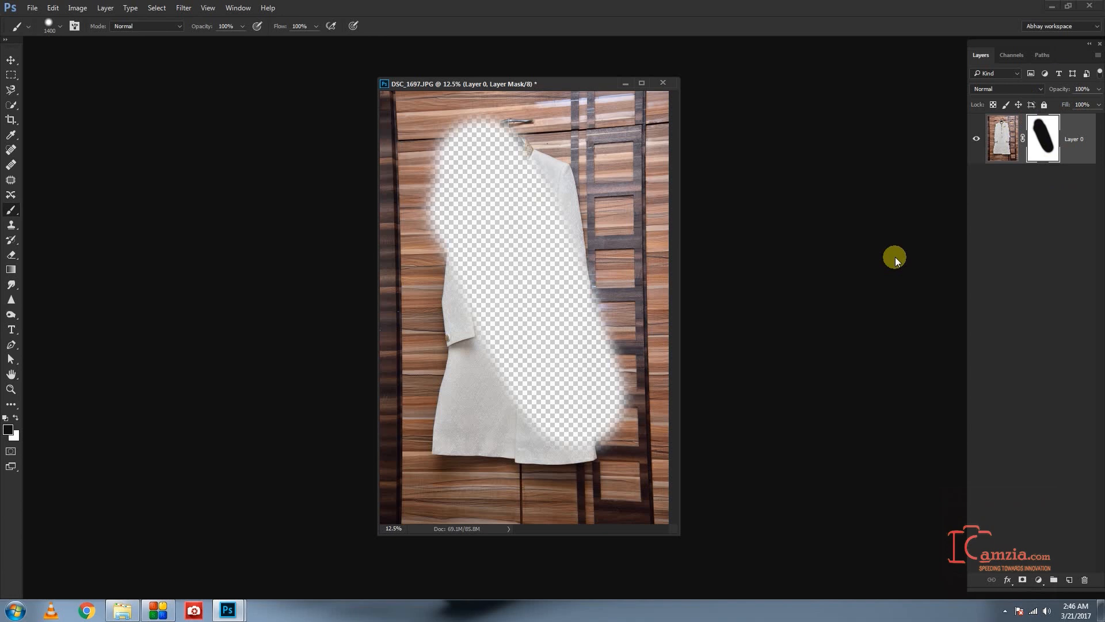
- Undo the black strokes on the mask, and invert the mask to black and back to white
key("ctrl+z")
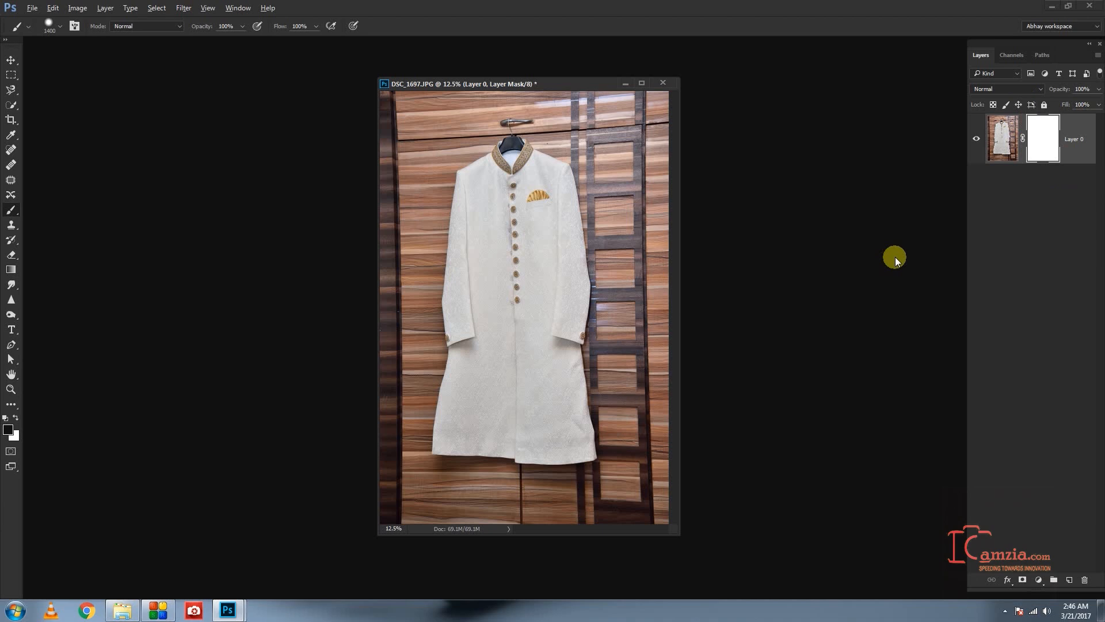
key("ctrl+i")
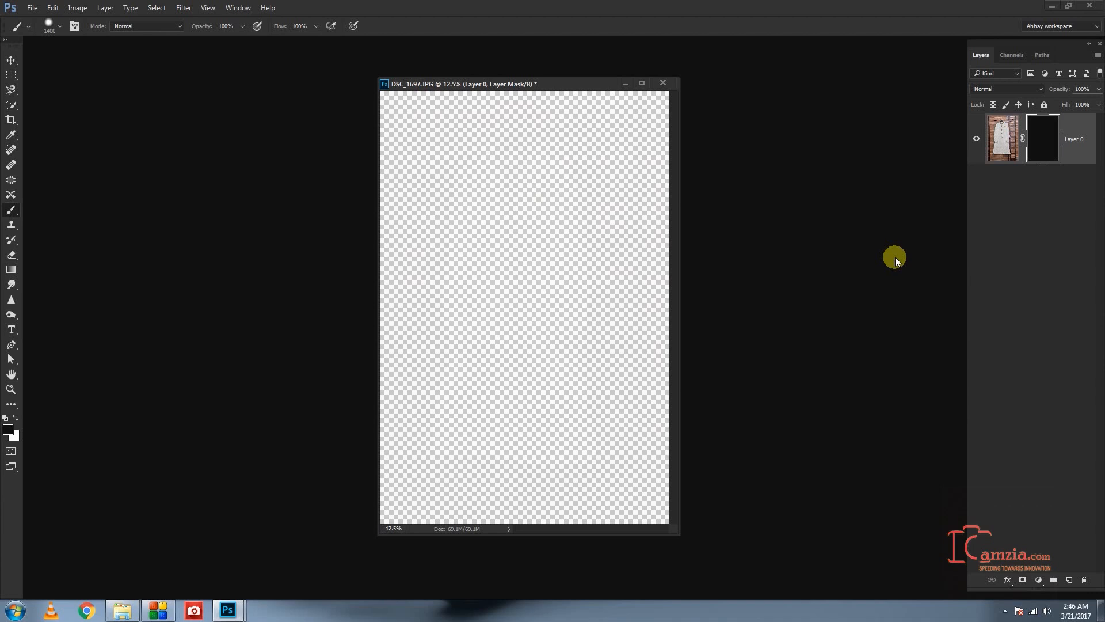
key("ctrl+i")
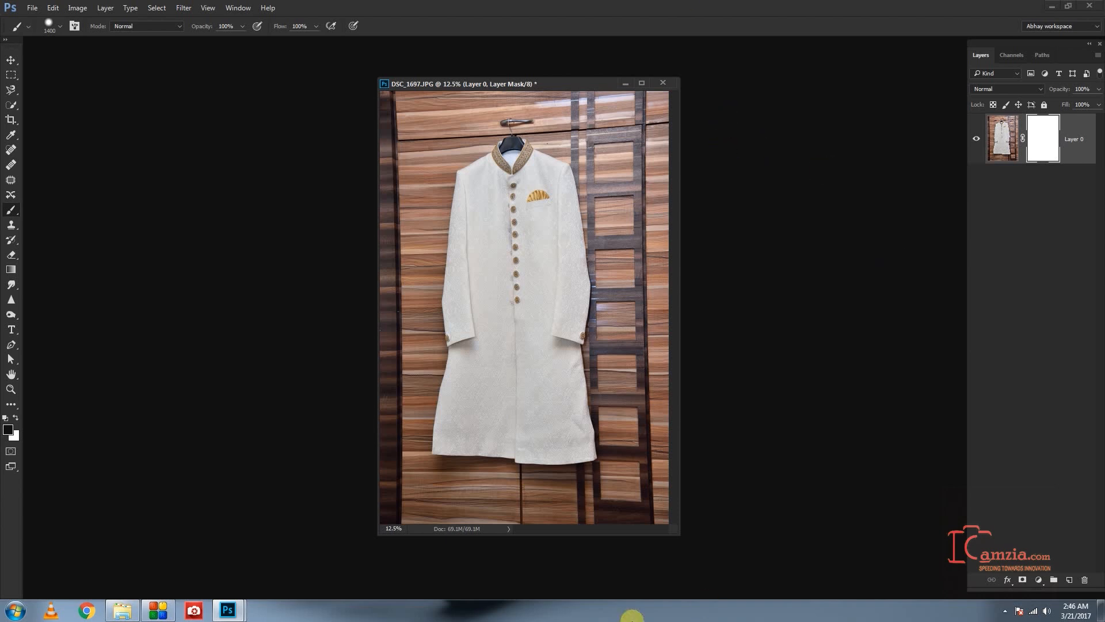
- Reduce the Brush to 800 px and paint a black diagonal band on the mask from the coat's collar to its hem
key("bracketleft")
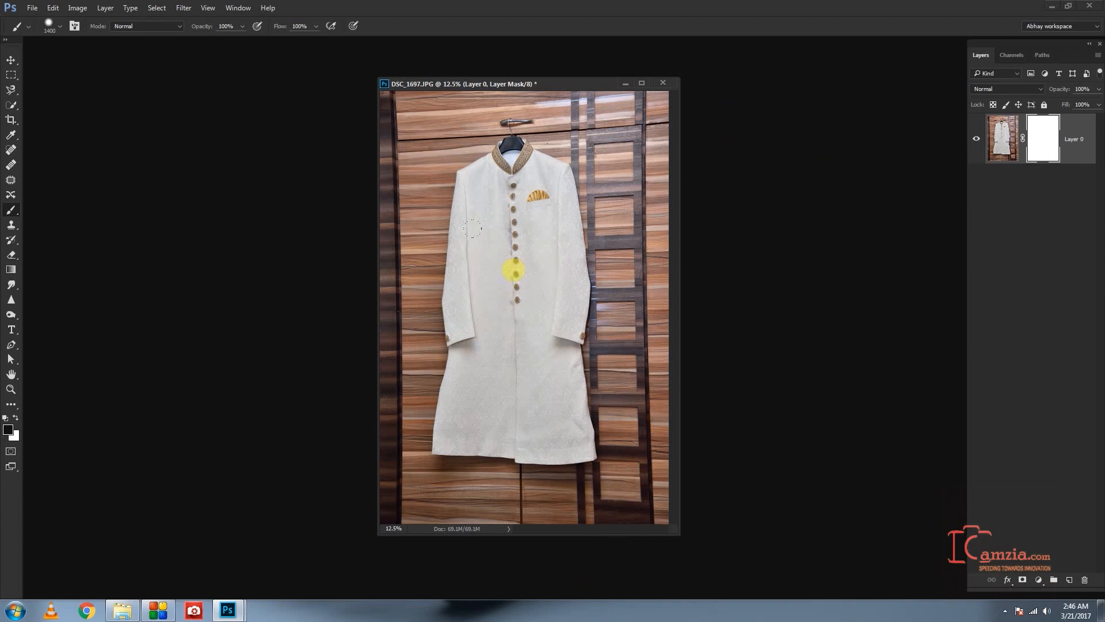
key("bracketleft")
key("bracketleft")
key("bracketleft")
key("bracketleft")
left_click_drag(463, 133, 543, 395)
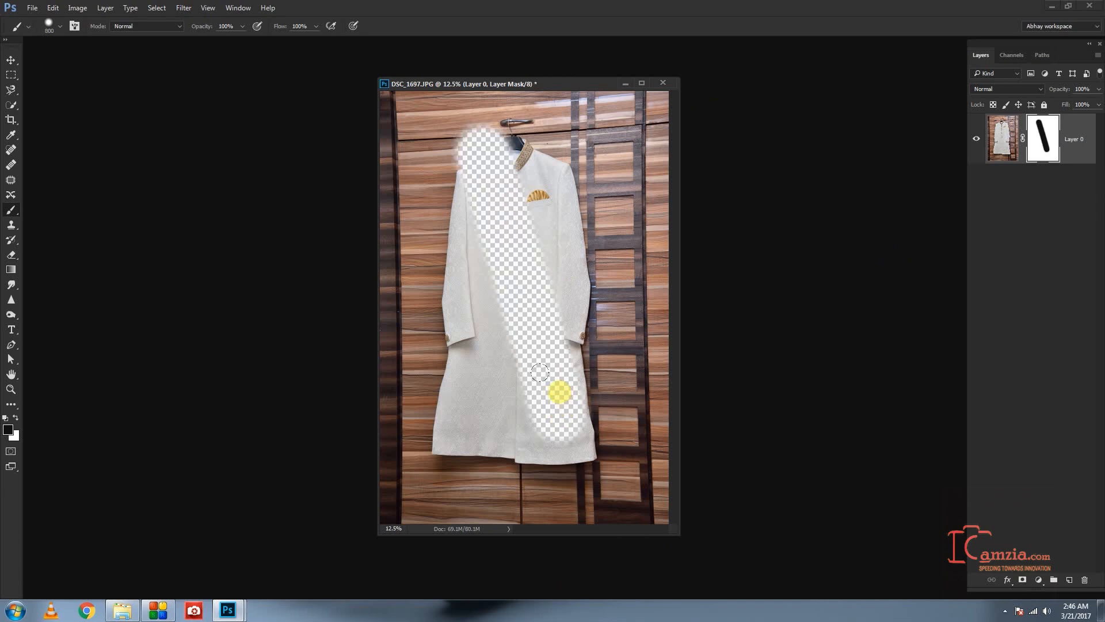
- Extend the hidden area on the mask with the 600 px Eraser, and restore the whole coat by erasing with swapped foreground and background colours
key("e")
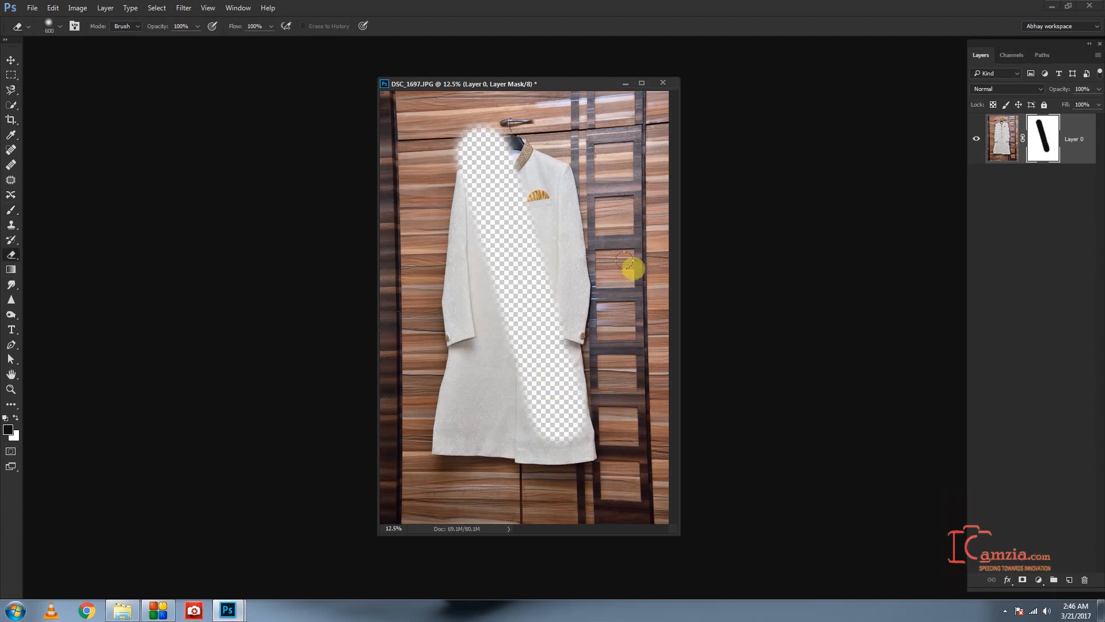
key("x")
mouse_move(468, 125)
left_mouse_down()
mouse_move(516, 373)
mouse_move(486, 206)
mouse_move(540, 392)
mouse_move(492, 149)
mouse_move(549, 337)
mouse_move(517, 190)
mouse_move(551, 319)
mouse_move(567, 465)
mouse_move(507, 337)
mouse_move(514, 368)
left_mouse_up()
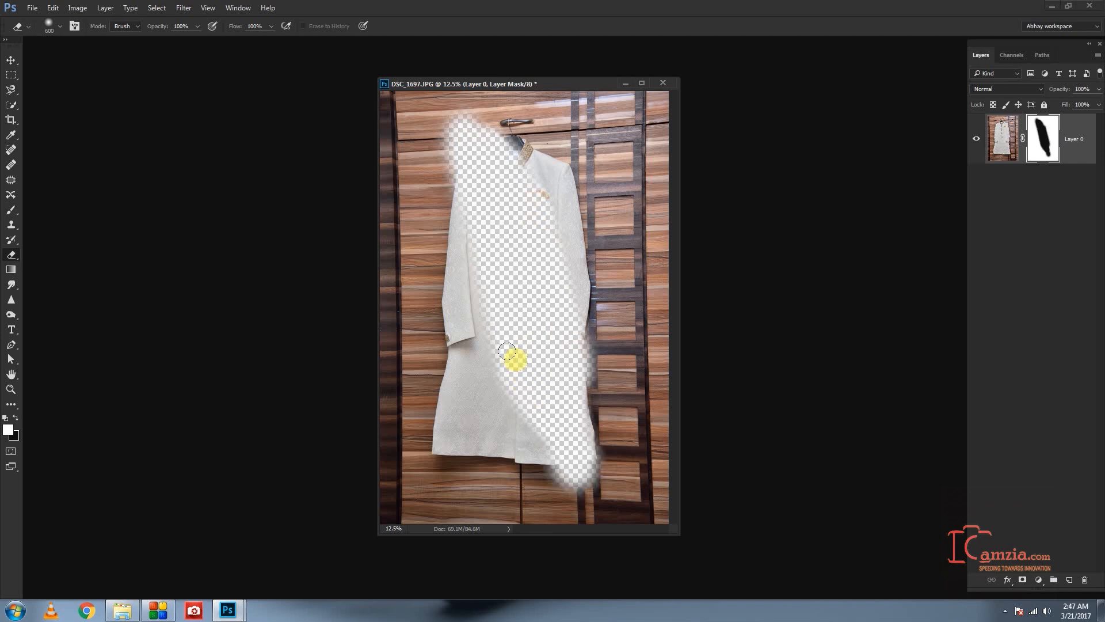
key("x")
mouse_move(459, 141)
left_mouse_down()
mouse_move(489, 333)
mouse_move(477, 183)
mouse_move(499, 299)
mouse_move(490, 198)
mouse_move(451, 57)
mouse_move(492, 226)
mouse_move(530, 167)
mouse_move(529, 254)
mouse_move(562, 340)
mouse_move(577, 259)
mouse_move(589, 375)
mouse_move(565, 450)
mouse_move(550, 430)
mouse_move(540, 459)
mouse_move(547, 269)
mouse_move(510, 286)
mouse_move(498, 381)
mouse_move(486, 304)
mouse_move(508, 293)
mouse_move(541, 355)
mouse_move(678, 394)
mouse_move(626, 341)
left_mouse_up()
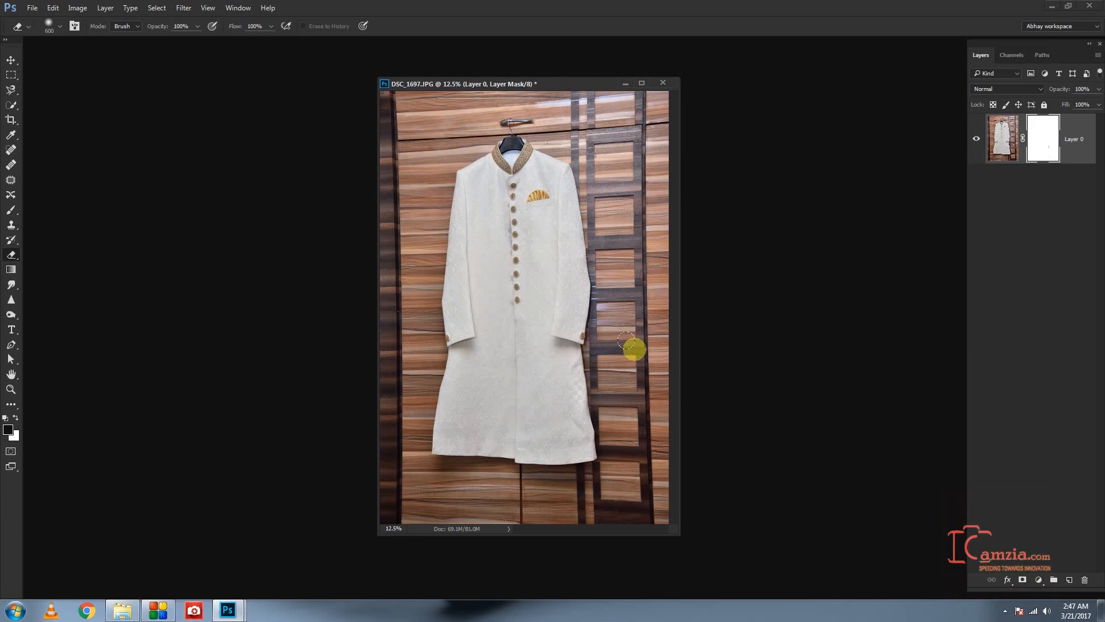